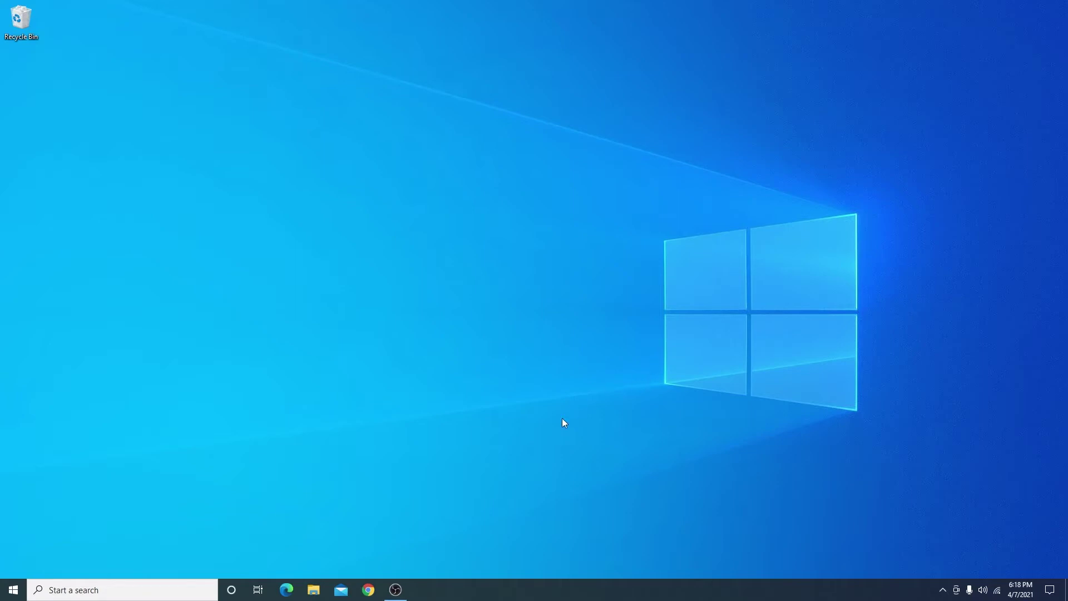
click(313, 590)
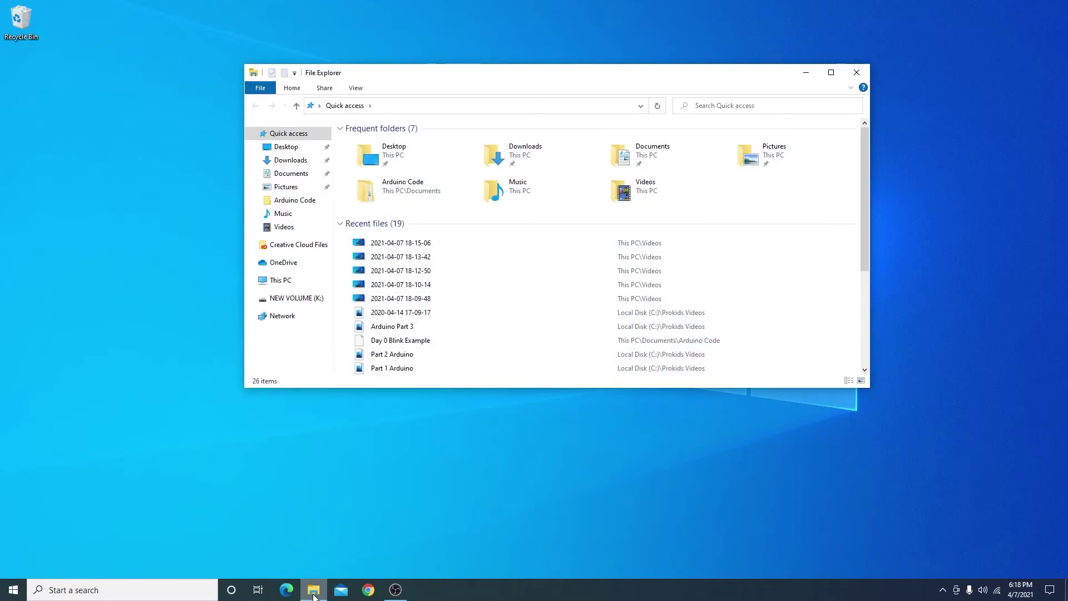
click(284, 281)
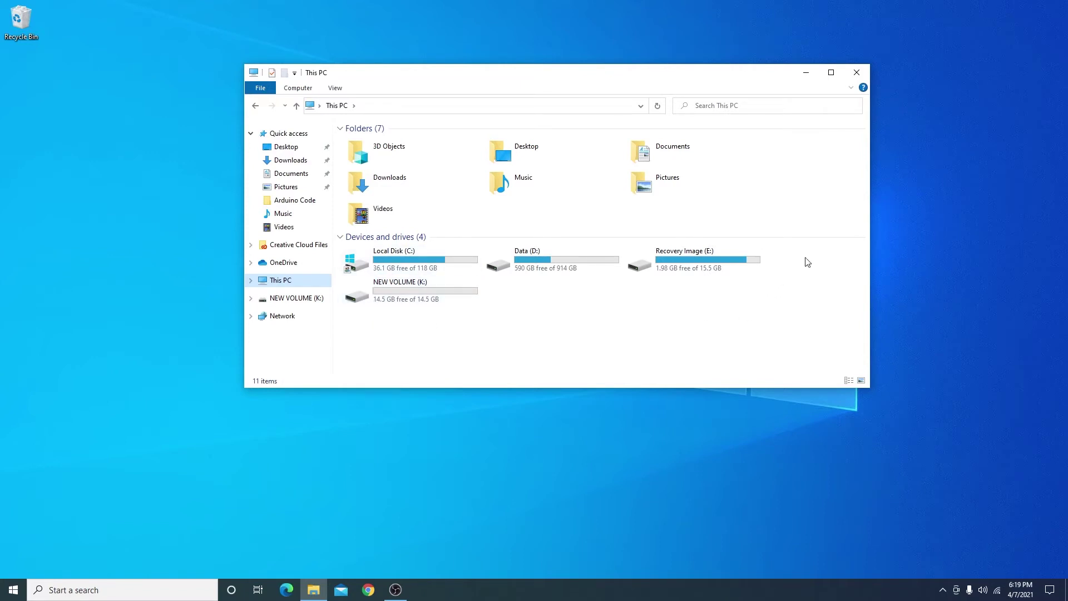
click(856, 75)
click(368, 589)
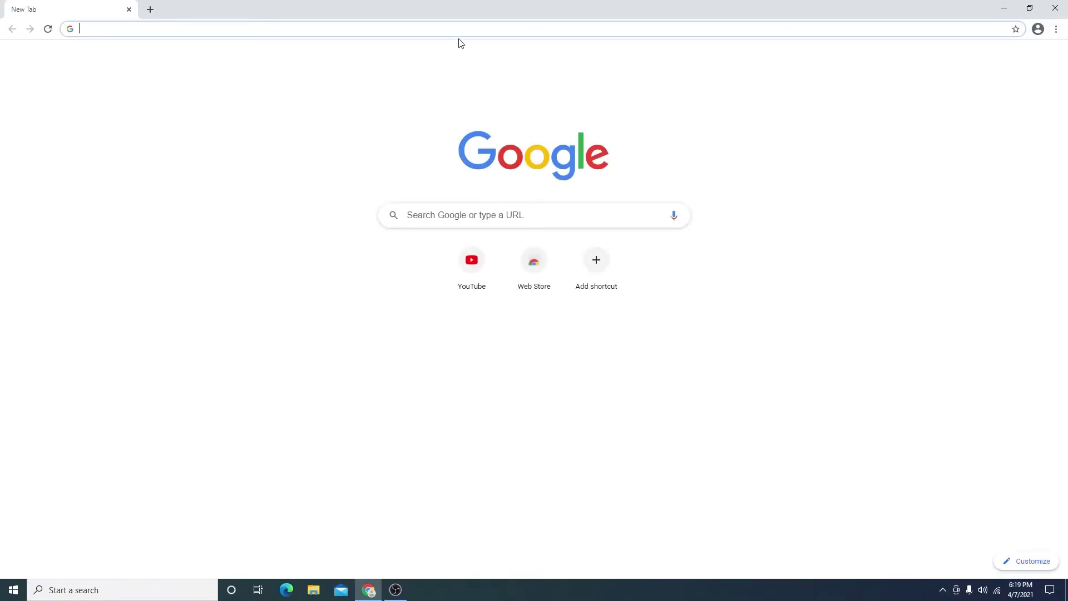
- Search for 'raspberry pi imager' and open the Raspberry Pi OS software page
click(464, 34)
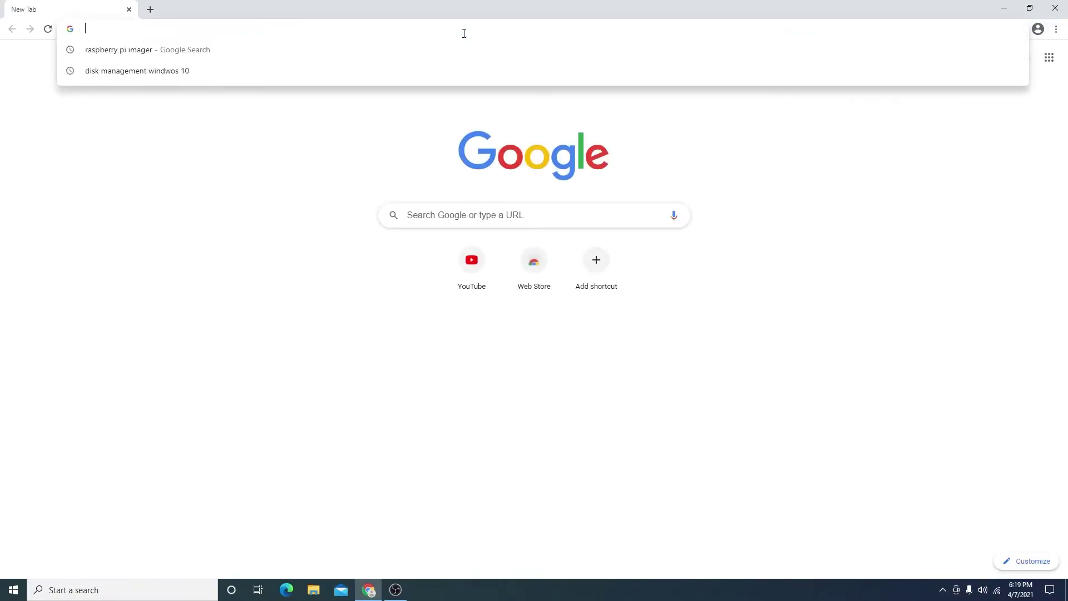
key(Down)
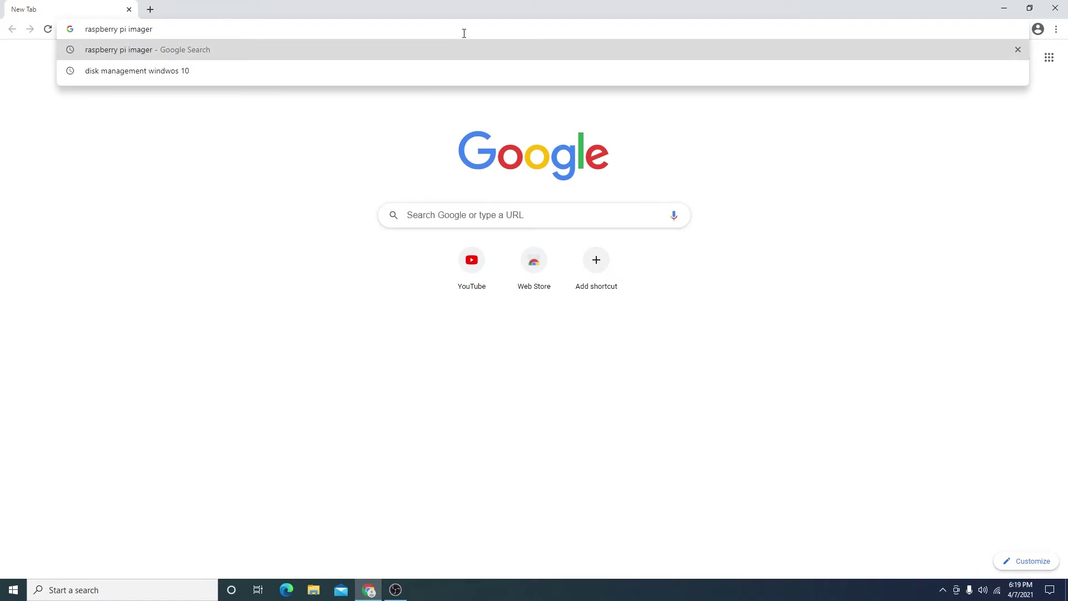
key(Return)
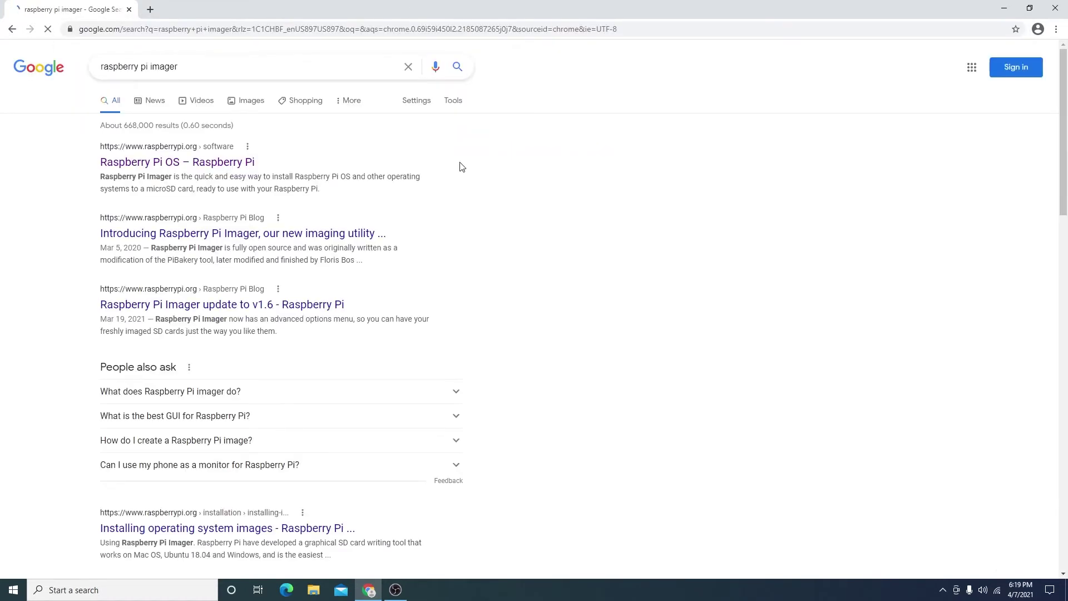
click(157, 163)
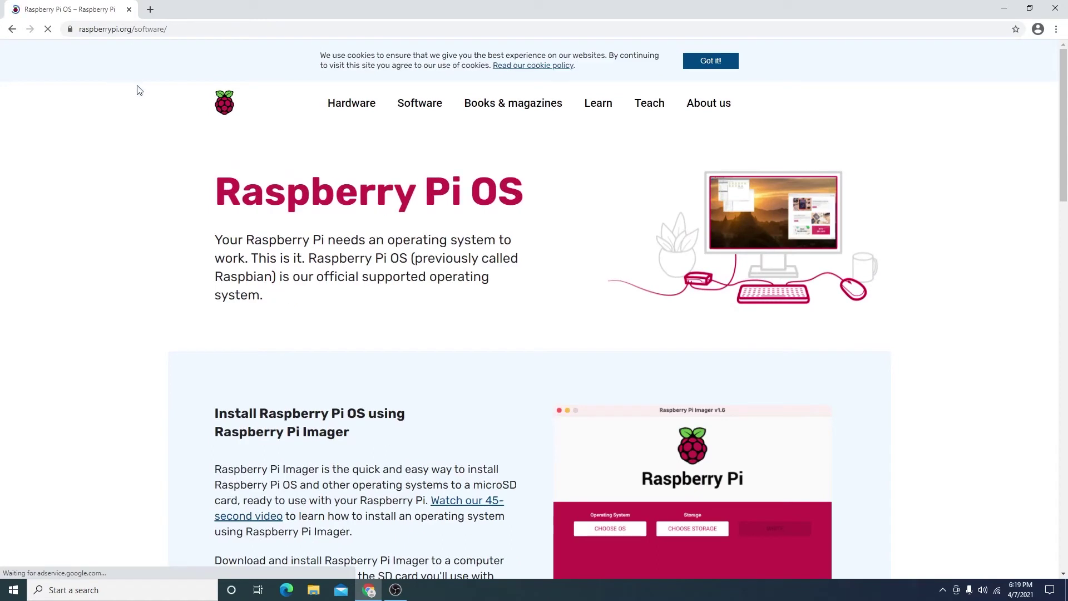
- Read the introduction and scroll down to the 'Install Raspberry Pi OS using Raspberry Pi Imager' section
click(106, 33)
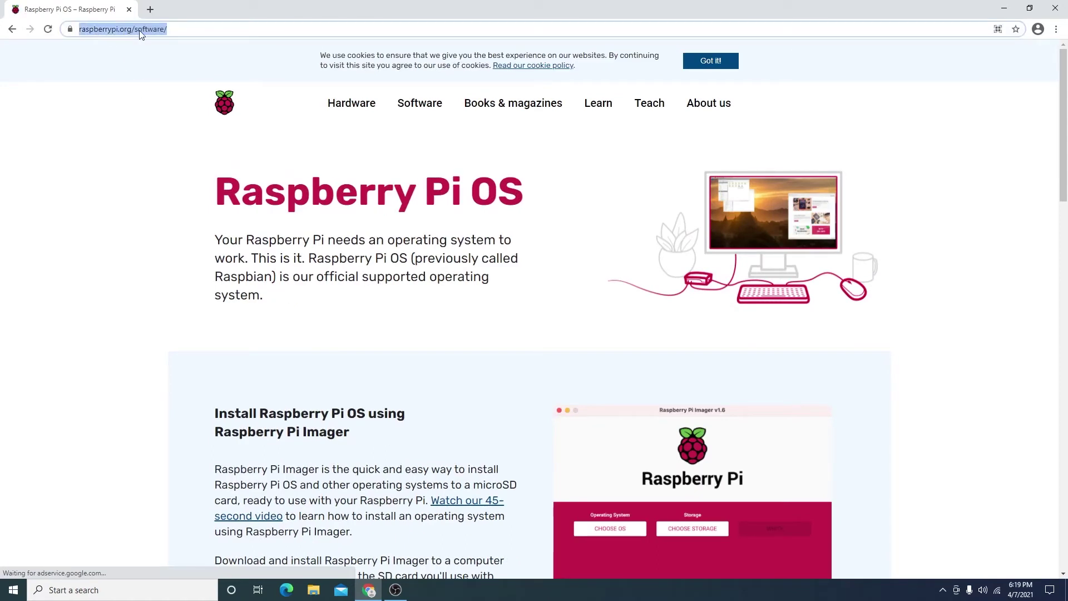
click(349, 268)
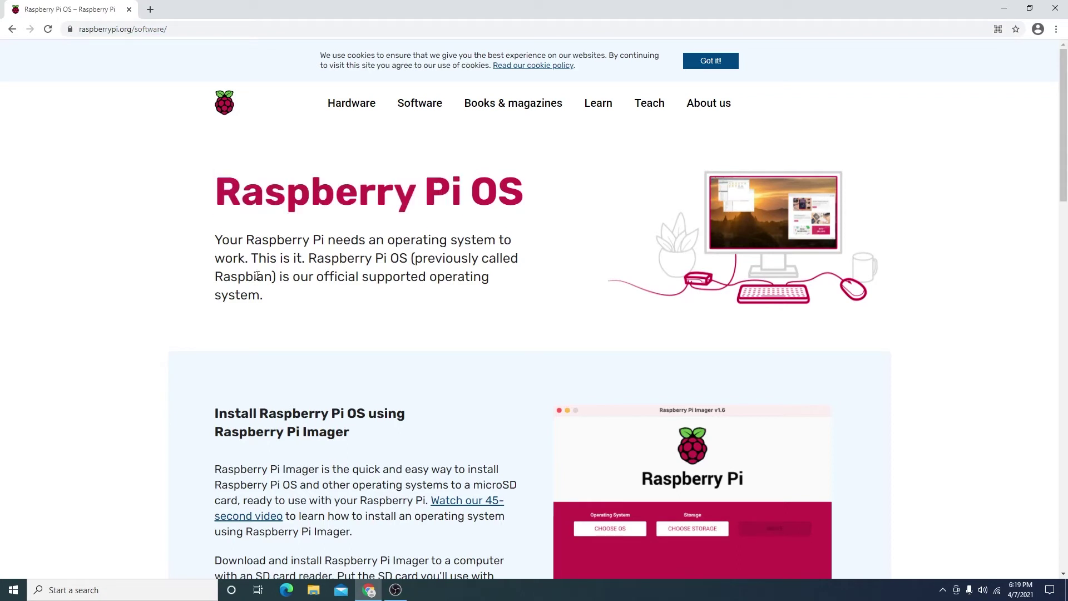
drag(216, 240, 276, 277)
click(409, 257)
click(277, 277)
scroll(337, 273, down, 3)
scroll(336, 272, down, 2)
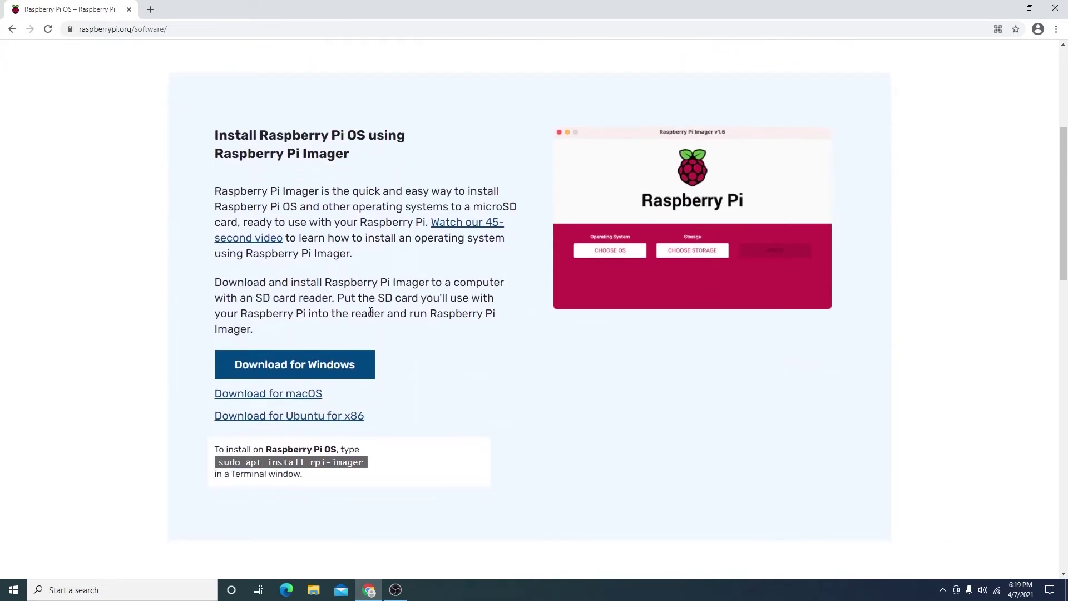
drag(211, 137, 334, 155)
drag(228, 136, 354, 163)
click(355, 162)
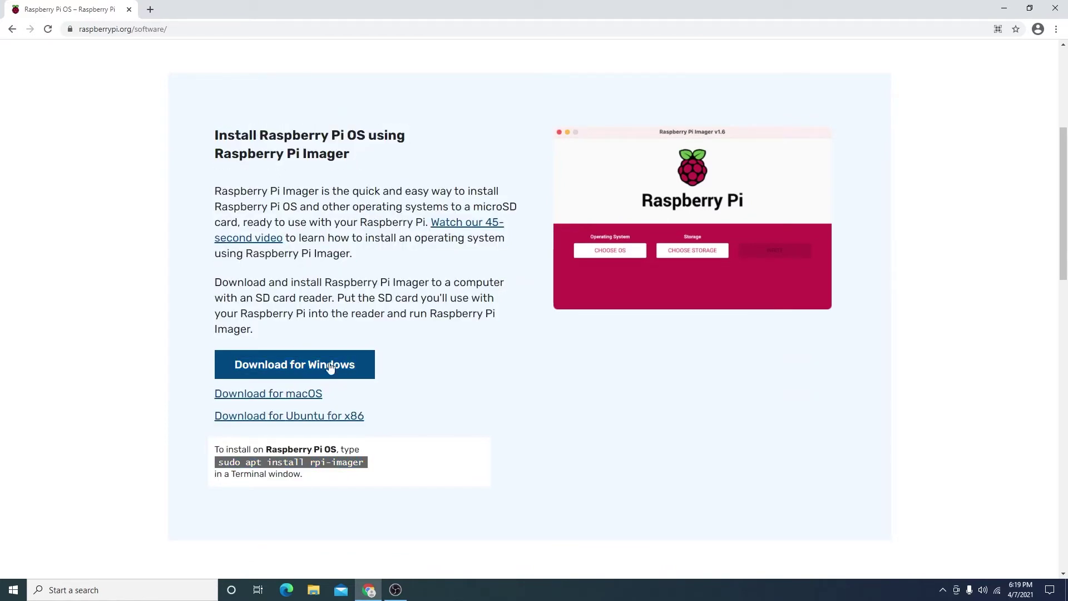
- Download imager_1.6.1 (1).exe for Windows, run it, and finish setup to launch Imager v1.6.1
click(284, 369)
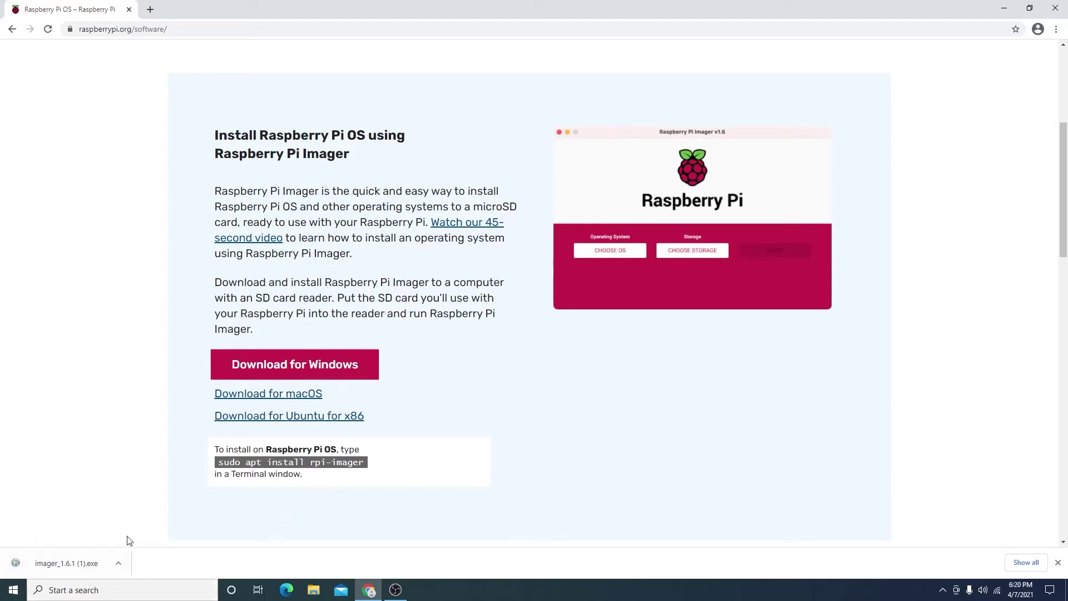
click(59, 563)
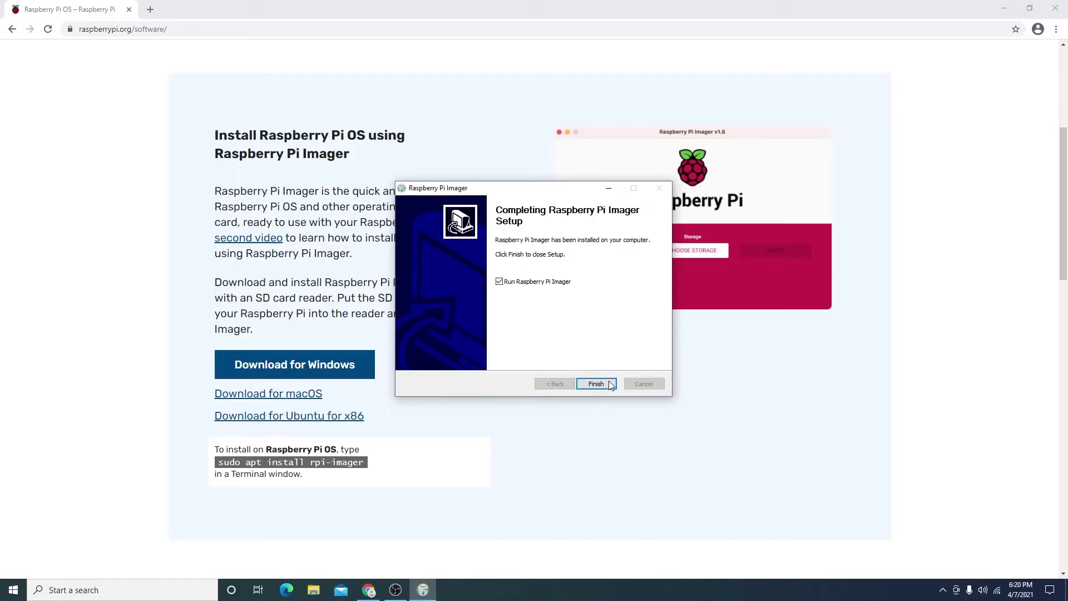
click(611, 385)
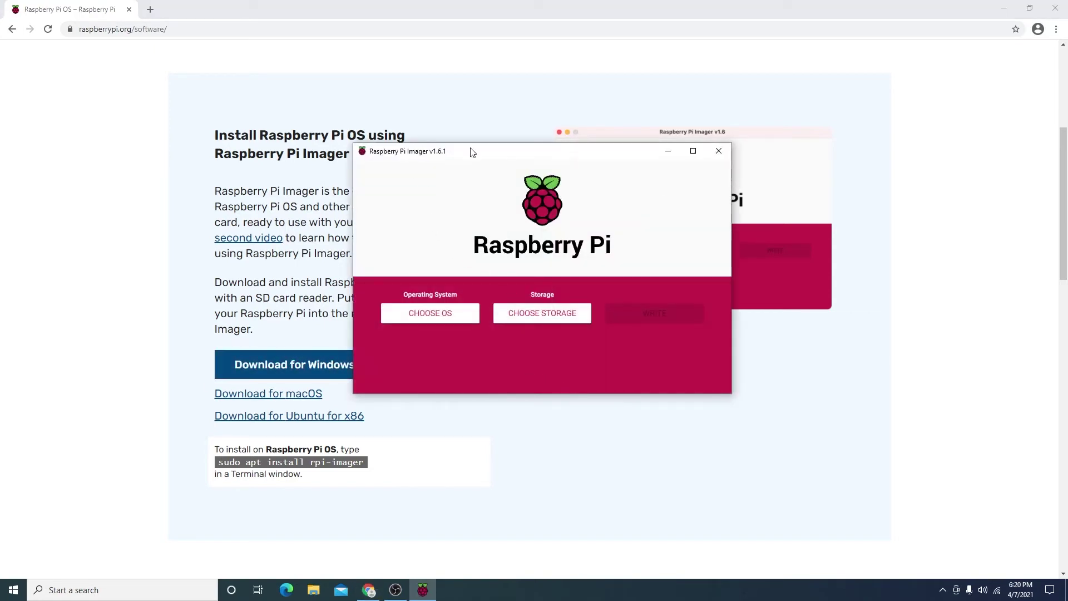
- Clear the Windows search, minimize Chrome and nudge the Imager window slightly up and right
click(125, 591)
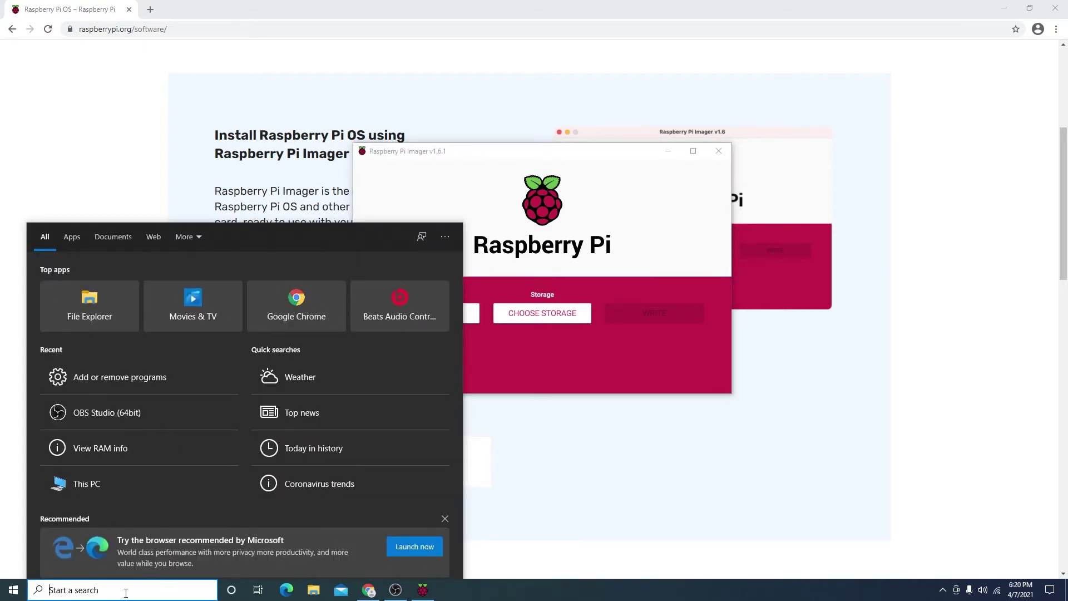
text(raspberry)
key(ctrl+a)
key(BackSpace)
click(1004, 8)
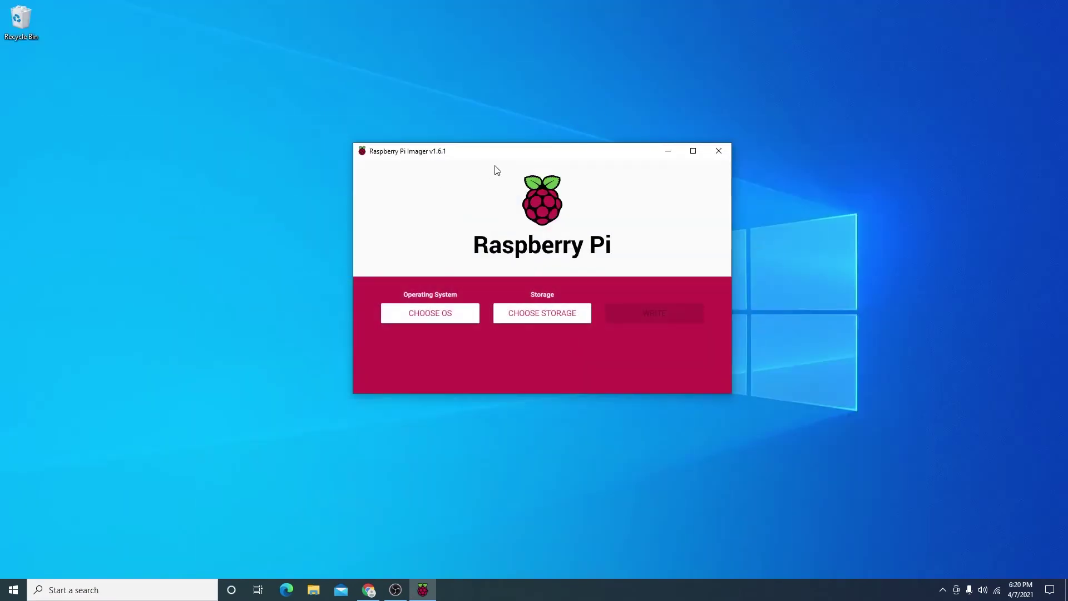
drag(516, 156, 531, 152)
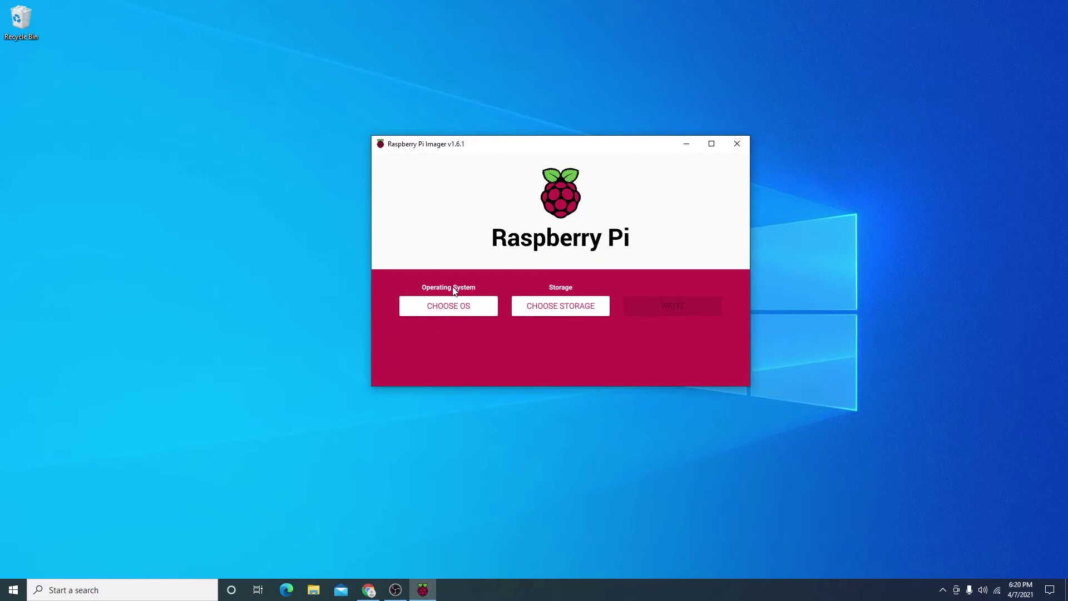
- Select Raspberry Pi OS (32-bit) from the operating system list
click(449, 313)
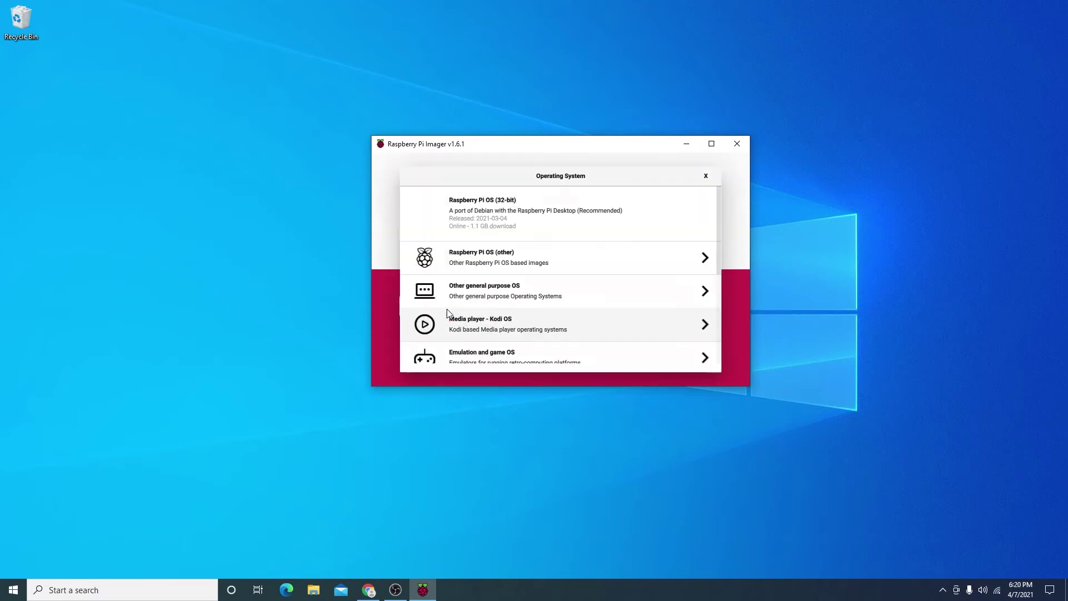
scroll(527, 276, down, 3)
scroll(527, 277, down, 2)
scroll(526, 277, up, 5)
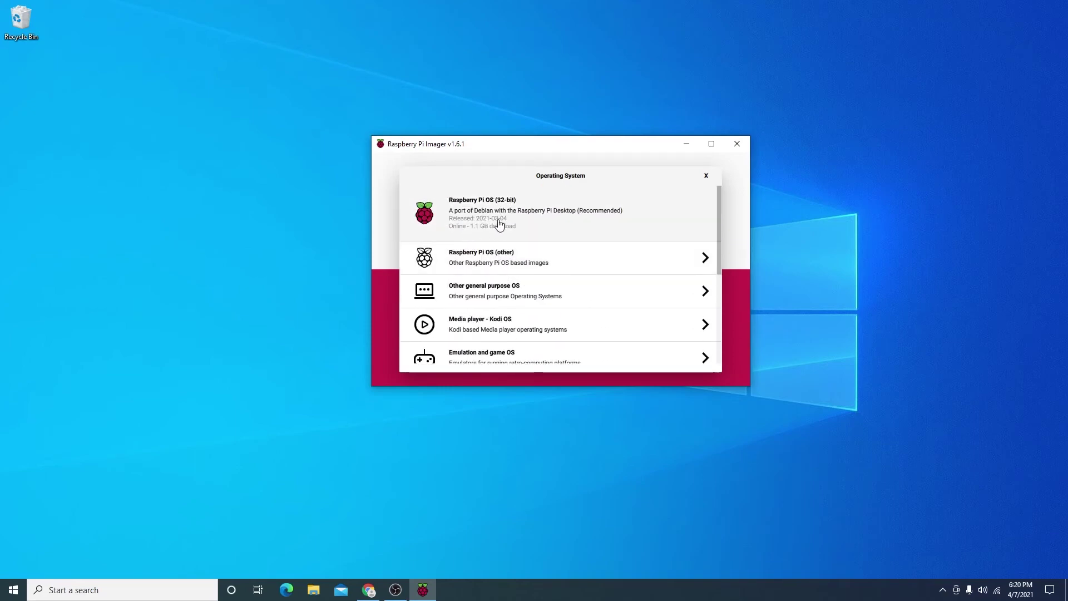
click(538, 222)
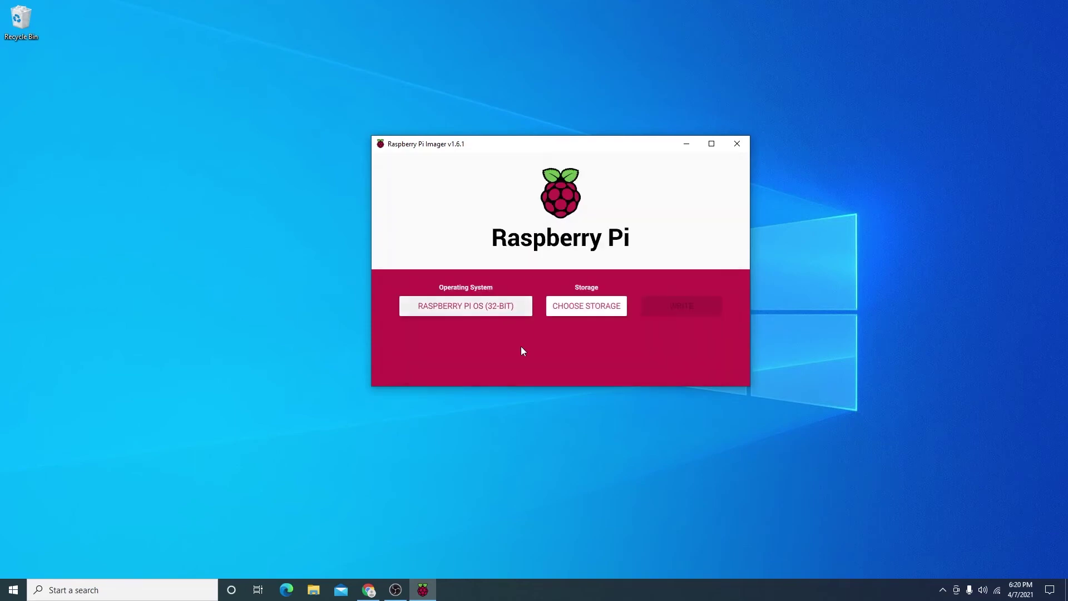
- Choose the 15.7 GB Generic Mass-Storage USB Device as storage and start writing
click(588, 306)
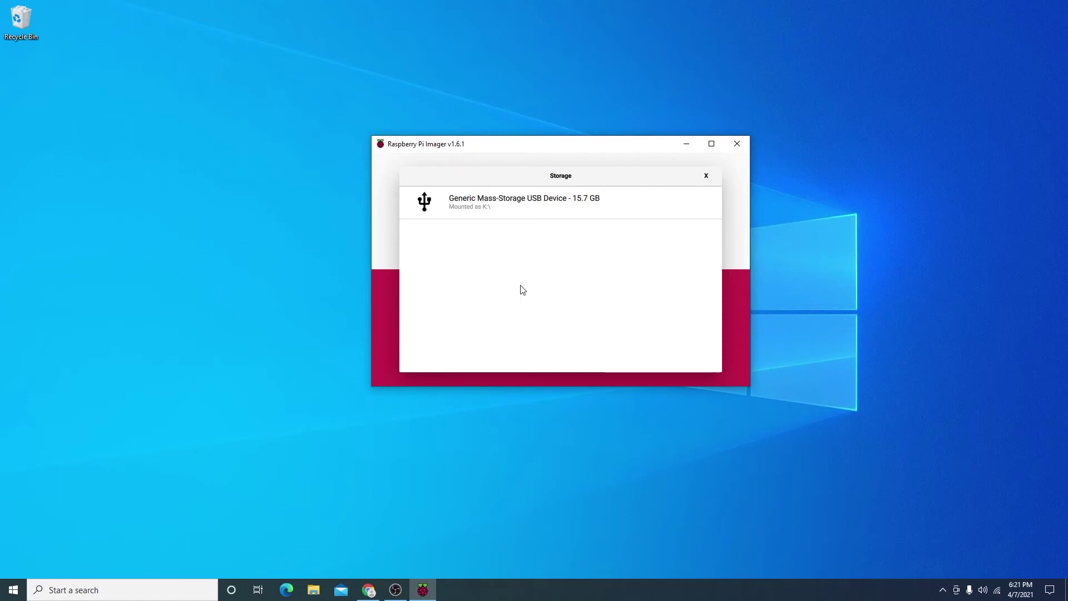
click(517, 211)
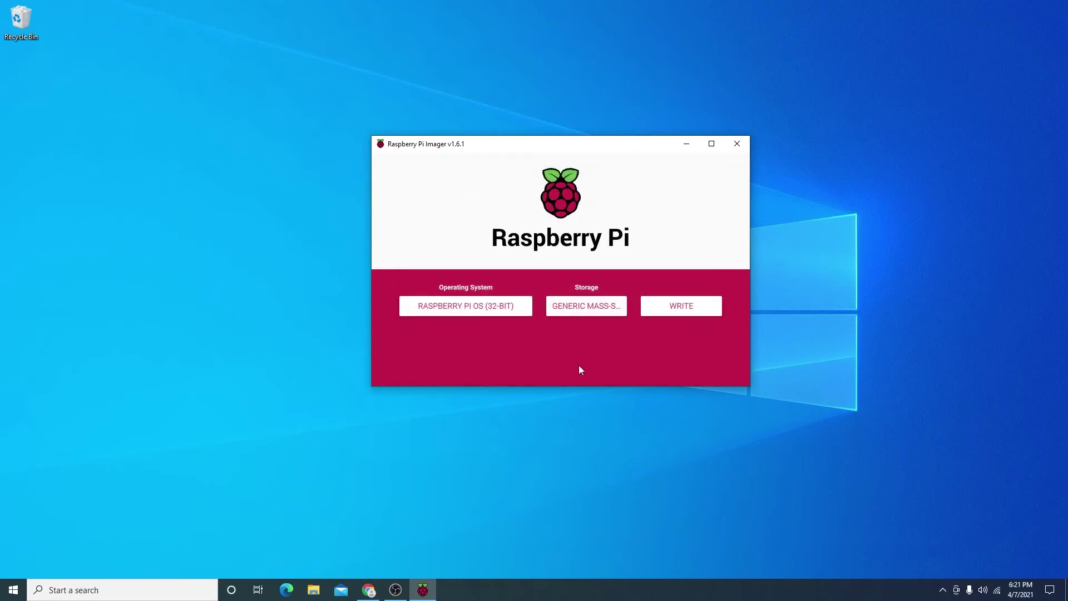
click(677, 313)
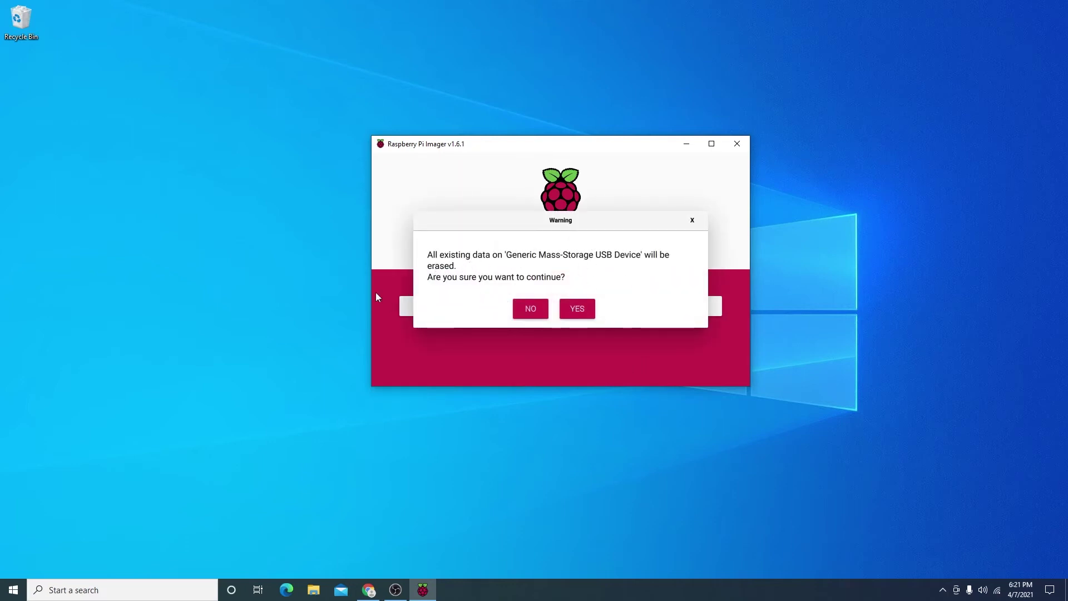
- Confirm erasing the card and let Raspberry Pi OS (32-bit) write until Write Successful appears
click(579, 310)
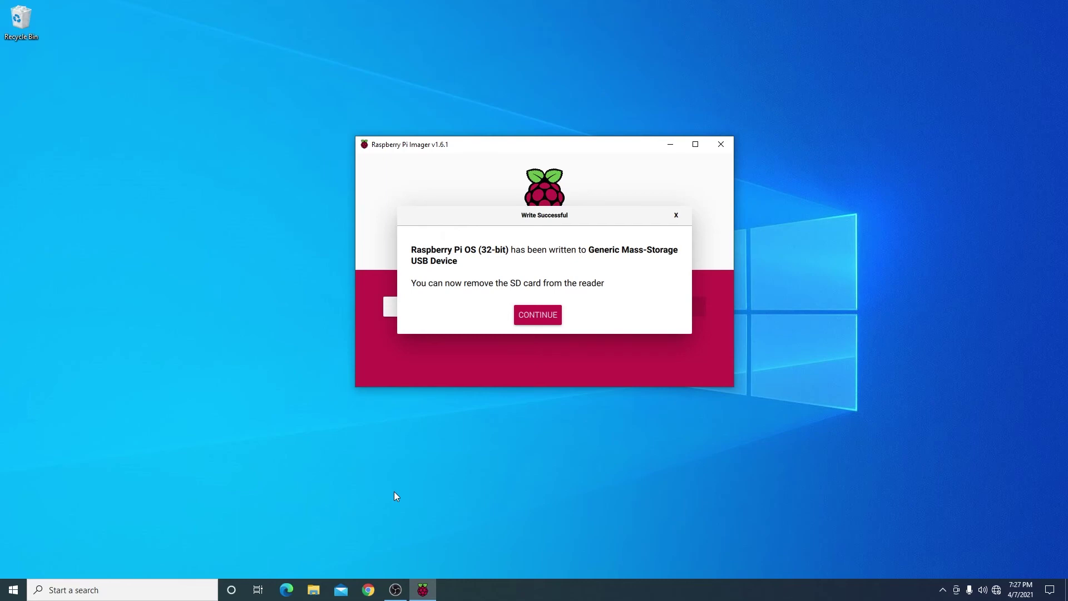
- Launch Notepad by searching 'notepad' and reposition its blank Untitled window
click(141, 590)
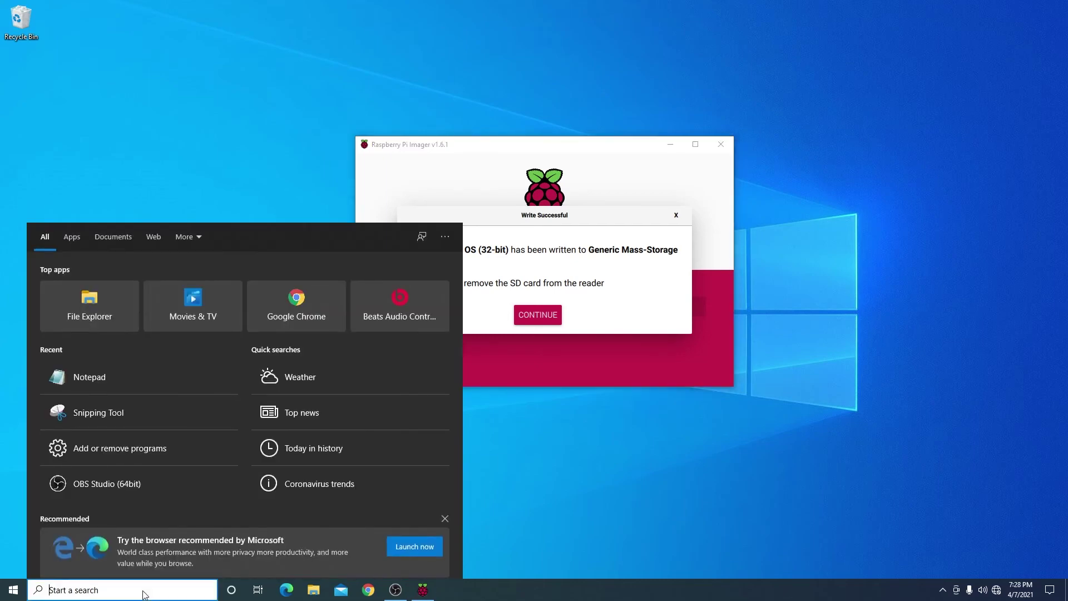
text(notepad)
key(Return)
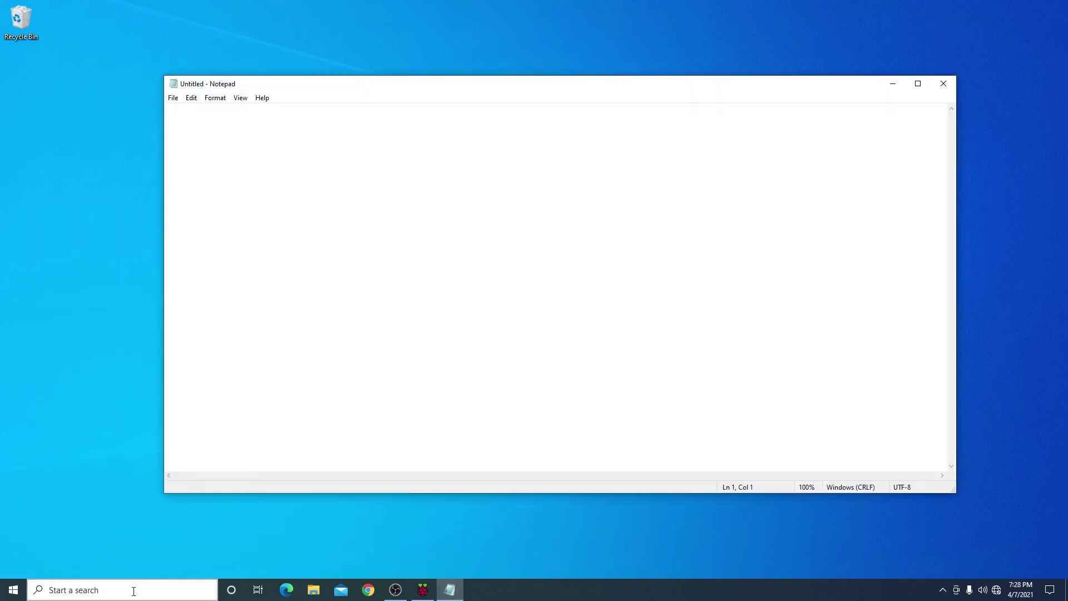
drag(465, 92, 496, 88)
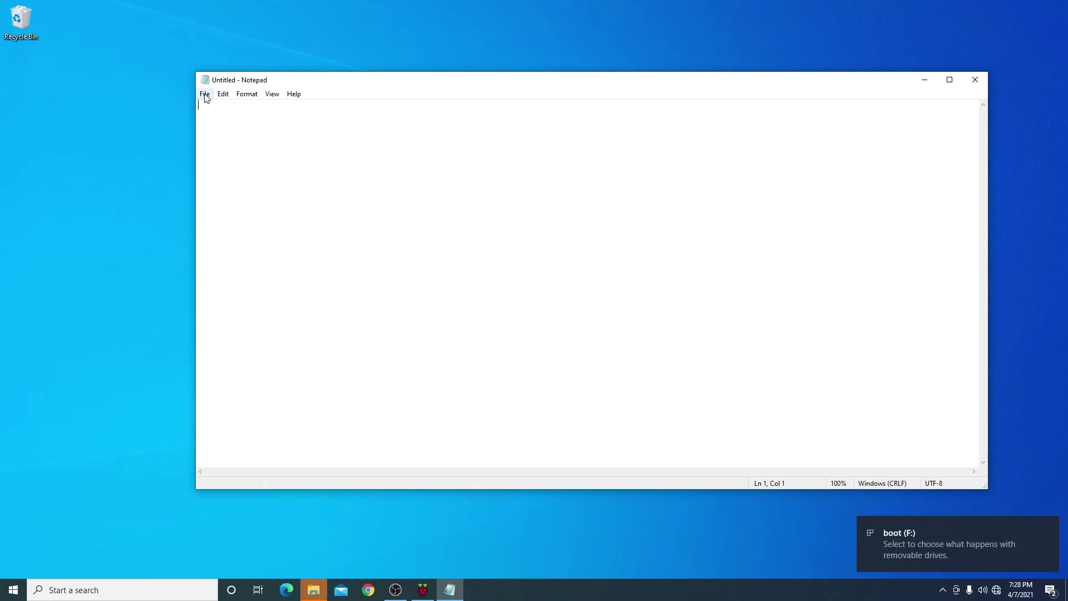
- Start Save As and navigate to the boot (F:) drive under This PC
click(205, 94)
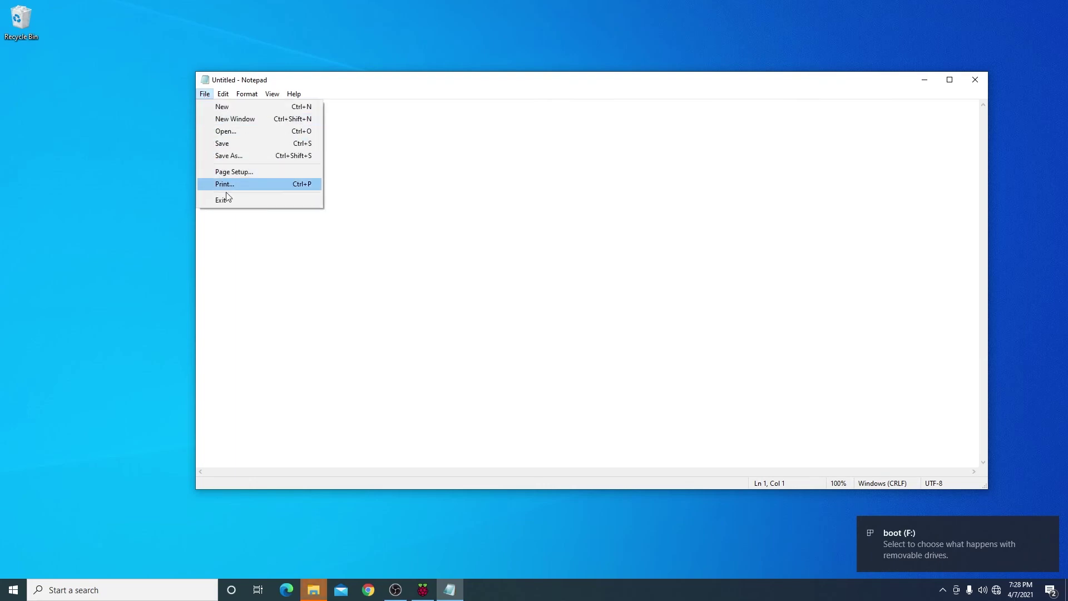
click(225, 156)
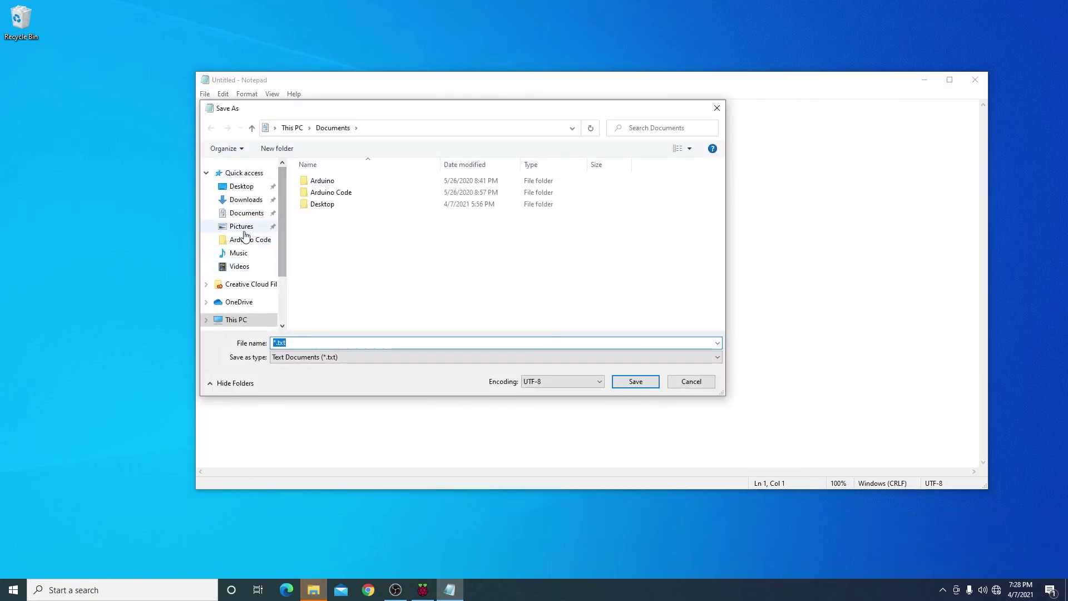
click(255, 320)
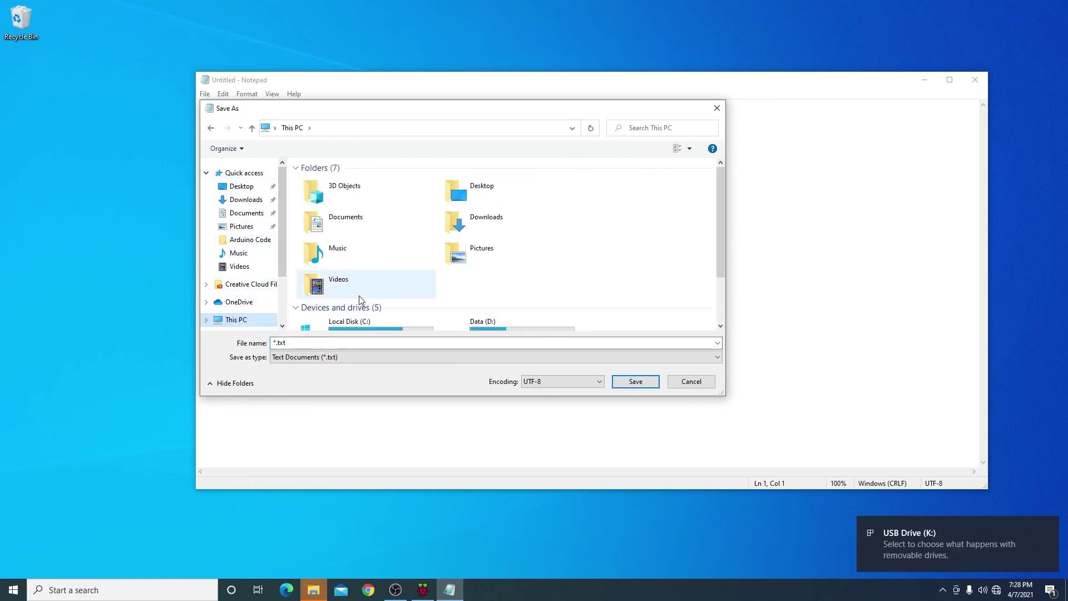
scroll(385, 247, down, 3)
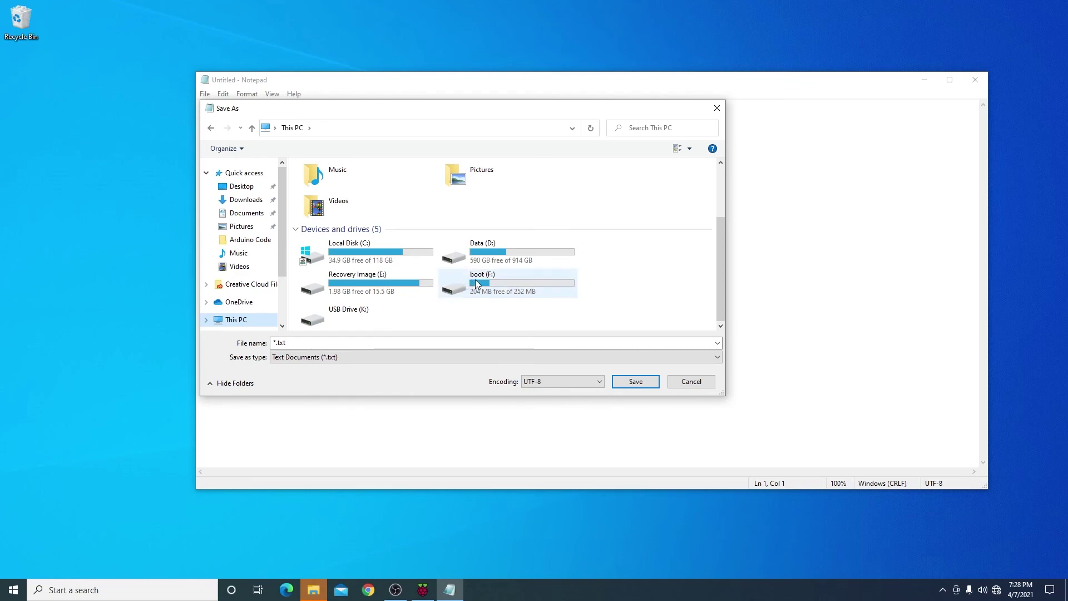
double_click(476, 284)
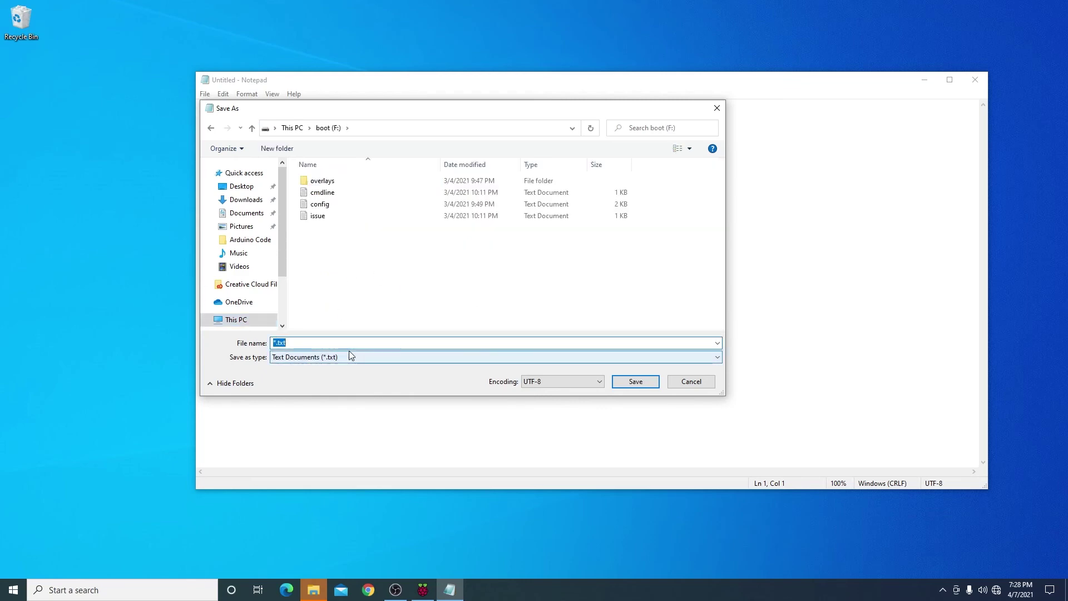
- Name the file 'ssh', set the type to All Files, and save it
text(ssh)
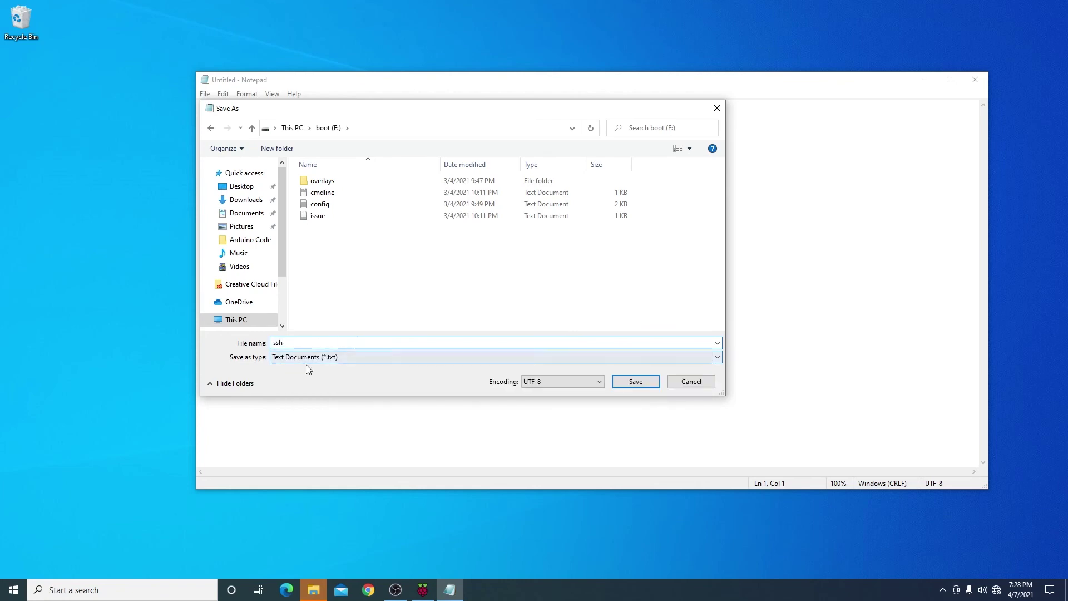
click(288, 362)
click(295, 376)
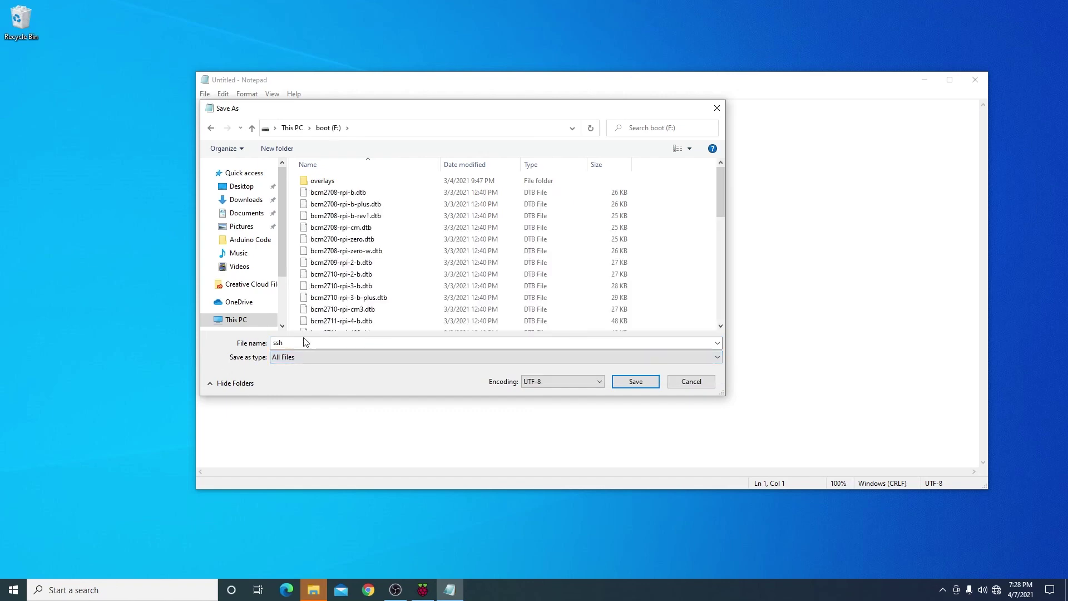
double_click(300, 342)
click(308, 363)
click(248, 356)
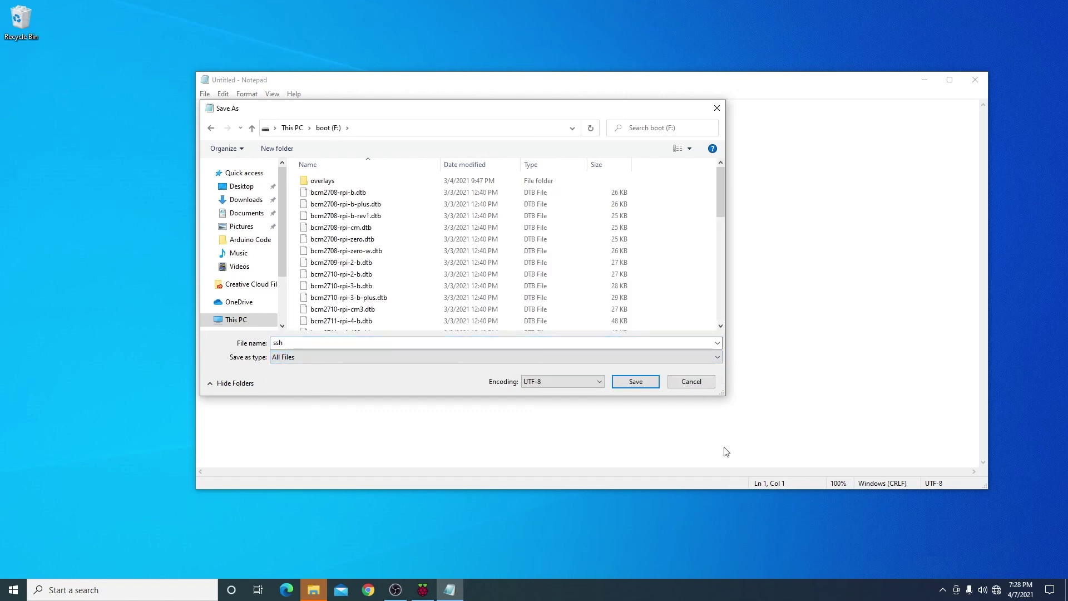
click(641, 385)
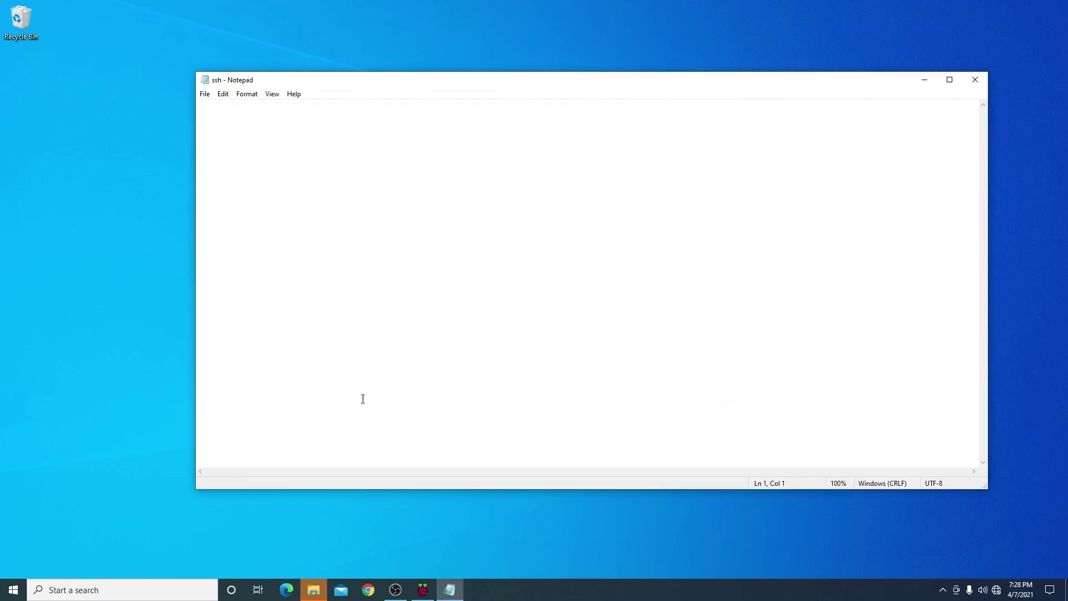
- Open a new File Explorer window and go to This PC > boot (F:)
right_click(313, 589)
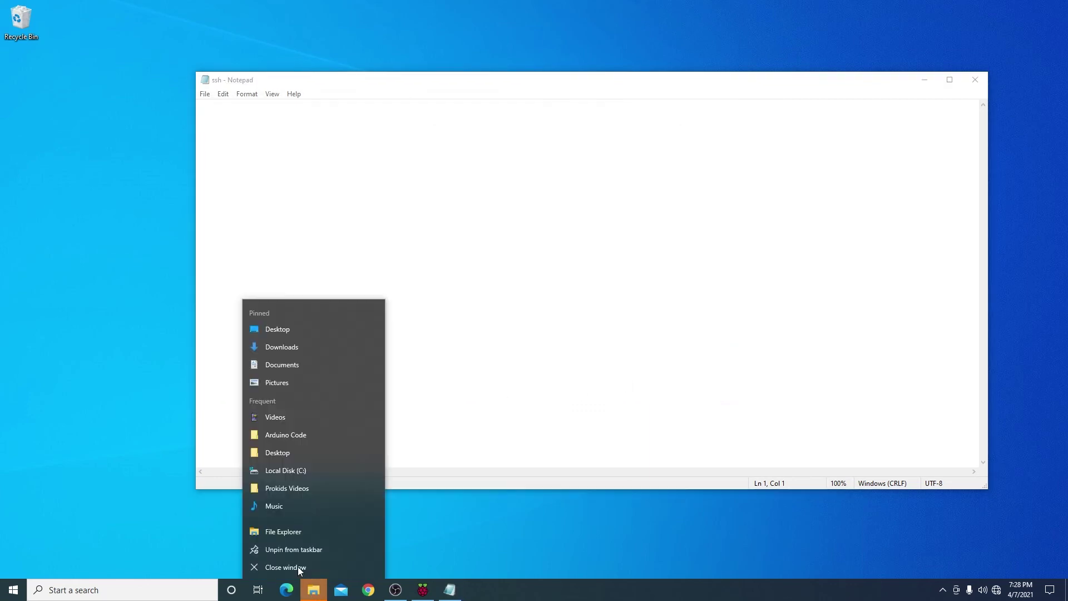
click(288, 531)
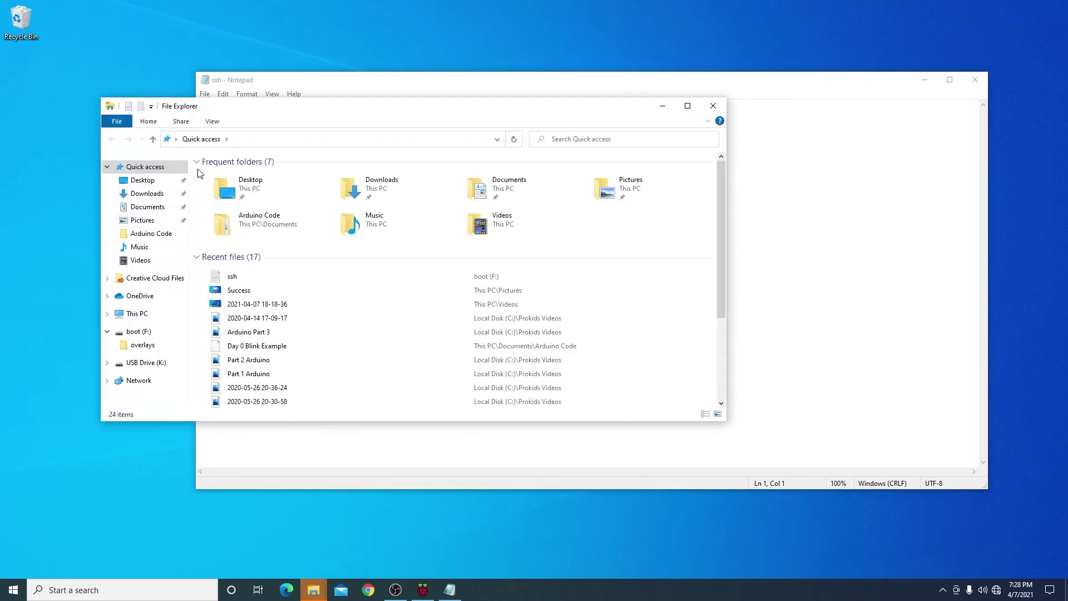
click(153, 315)
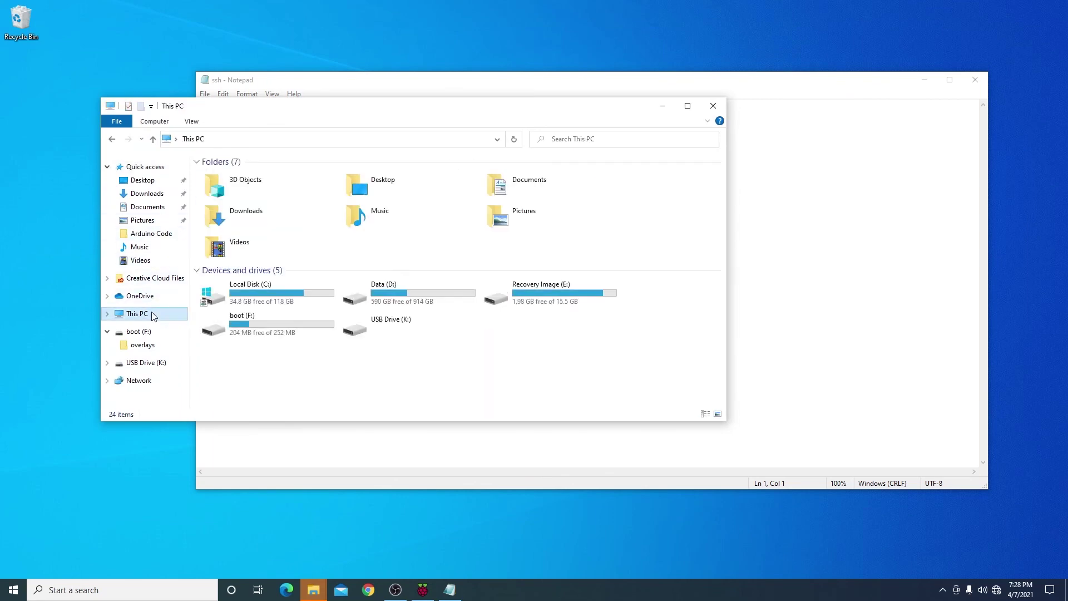
double_click(239, 329)
- Verify the ssh file is 0 KB, then eject the boot (F:) drive
scroll(236, 331, down, 6)
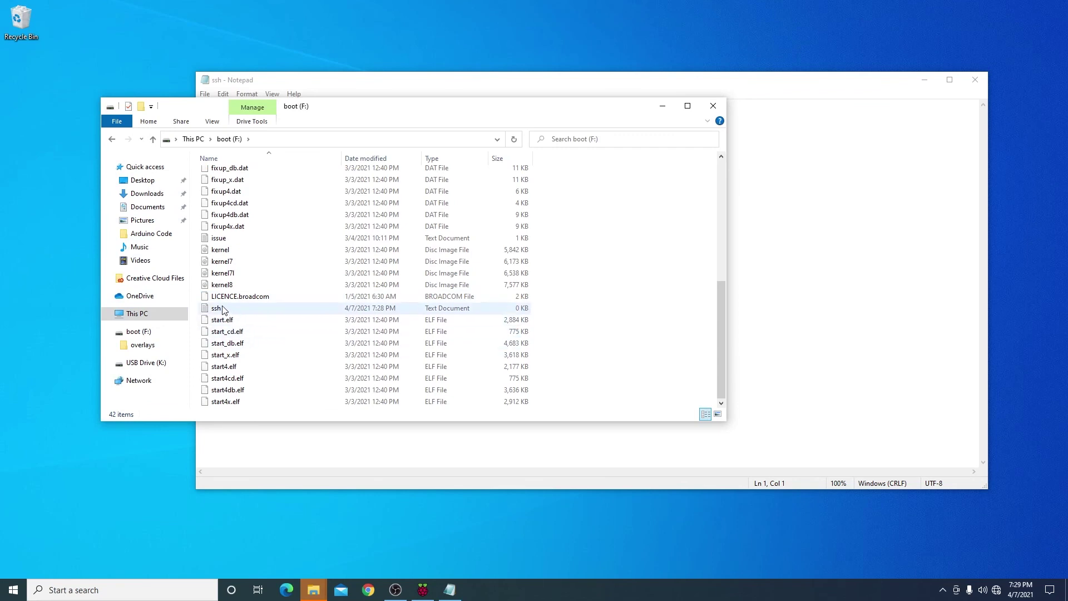
click(217, 309)
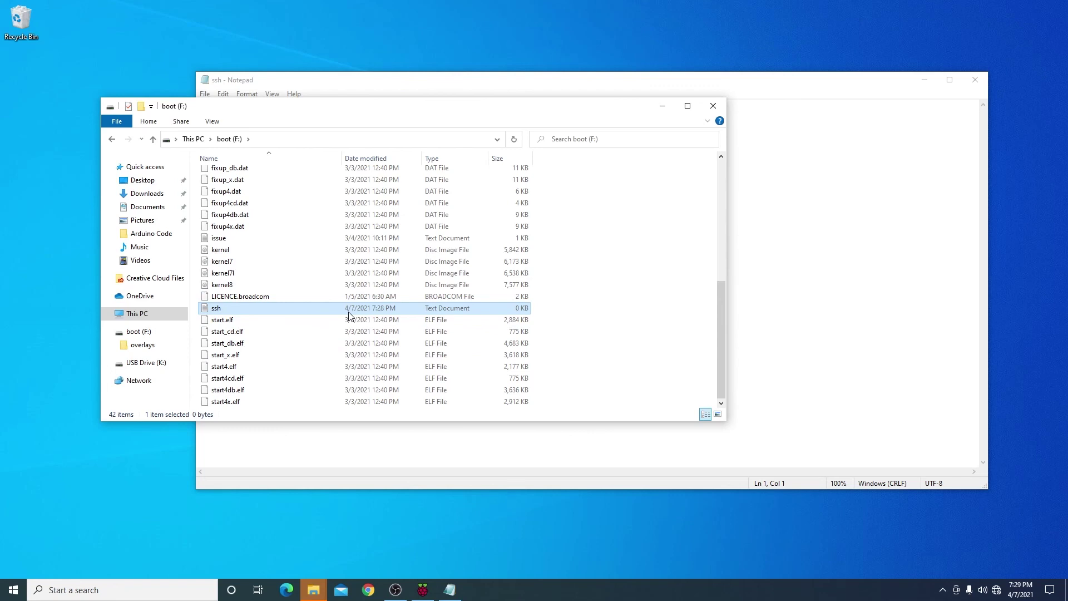
click(615, 231)
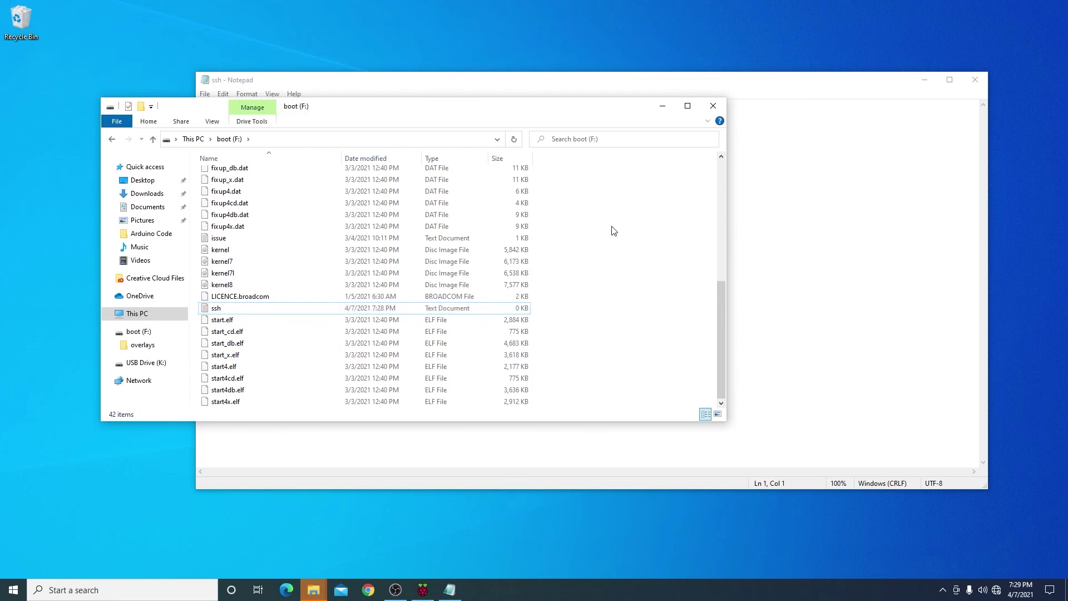
right_click(136, 331)
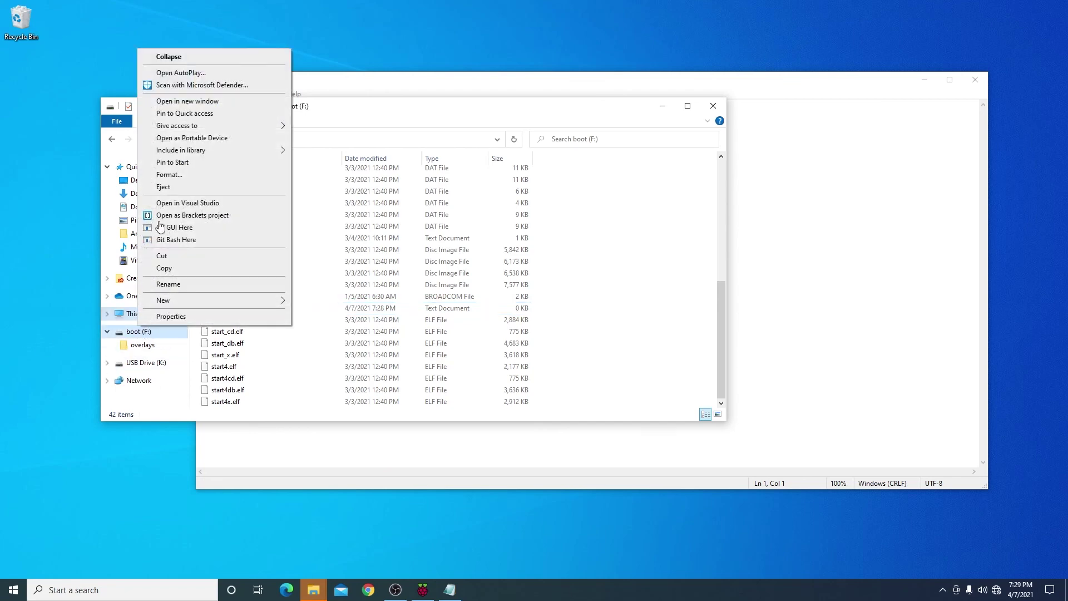
click(163, 186)
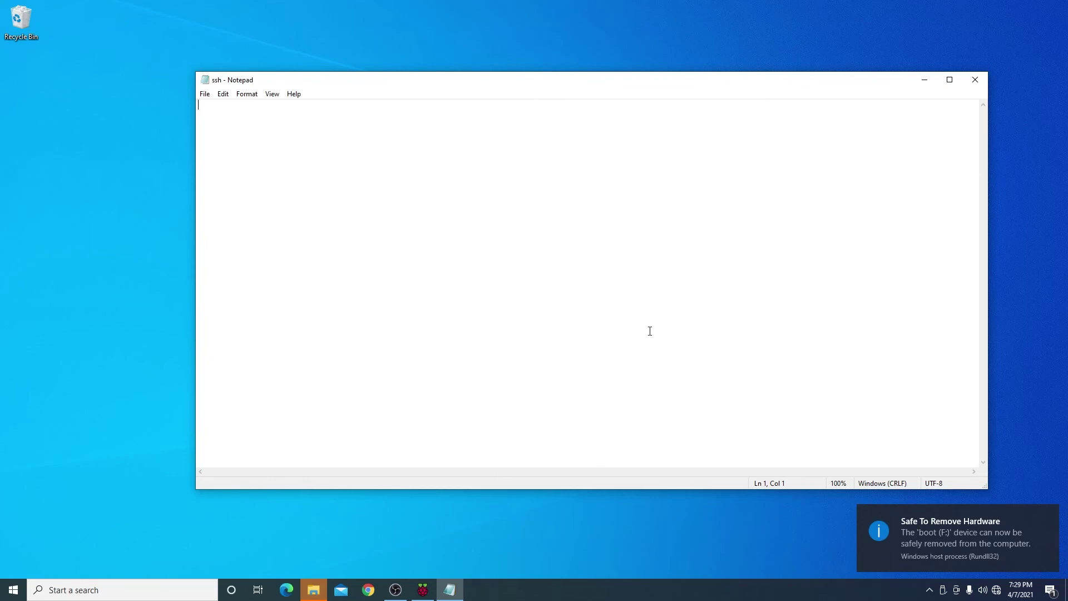
- Close the ssh Notepad window and dismiss the prompt to format drive K
click(974, 79)
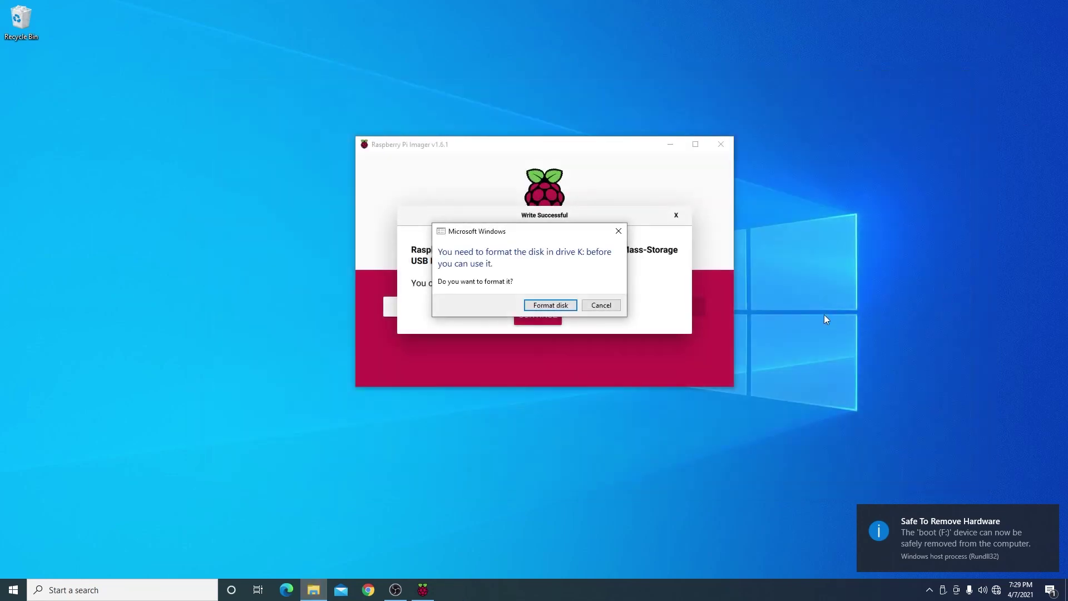
click(618, 231)
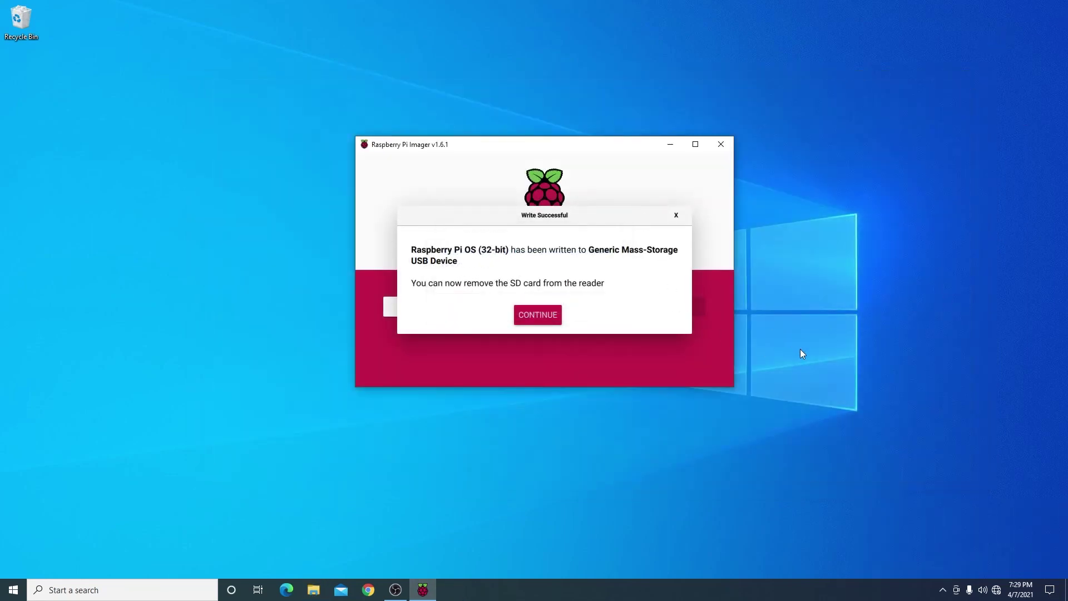